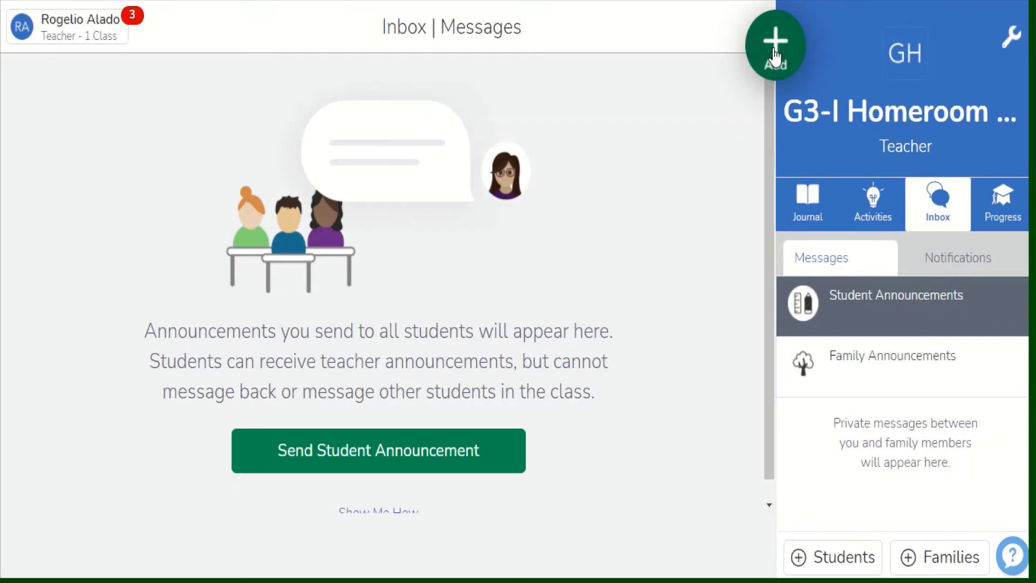
Choose Add > Assign Activity to open the Activity Library on its Community tab.
click(774, 55)
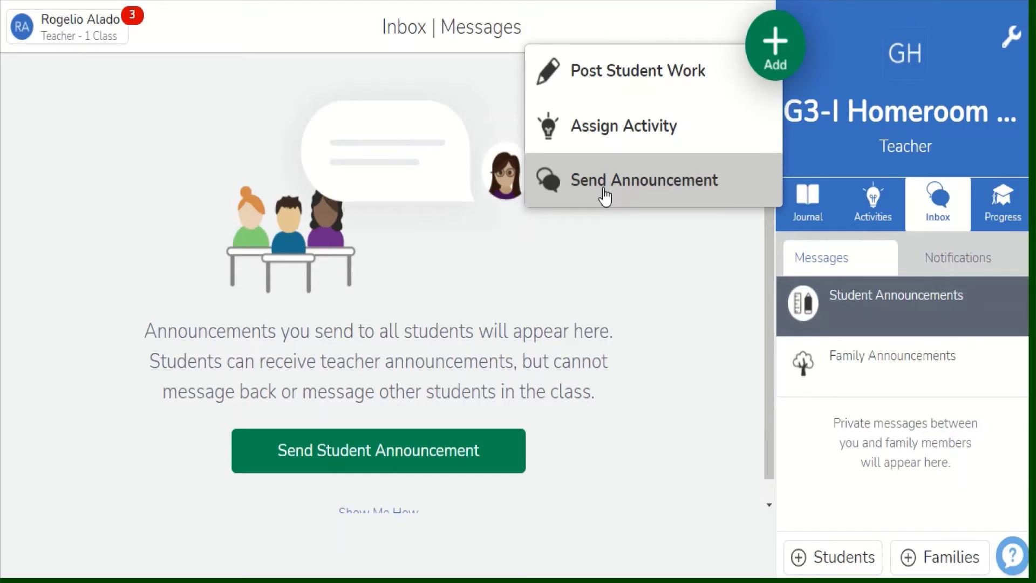
click(625, 129)
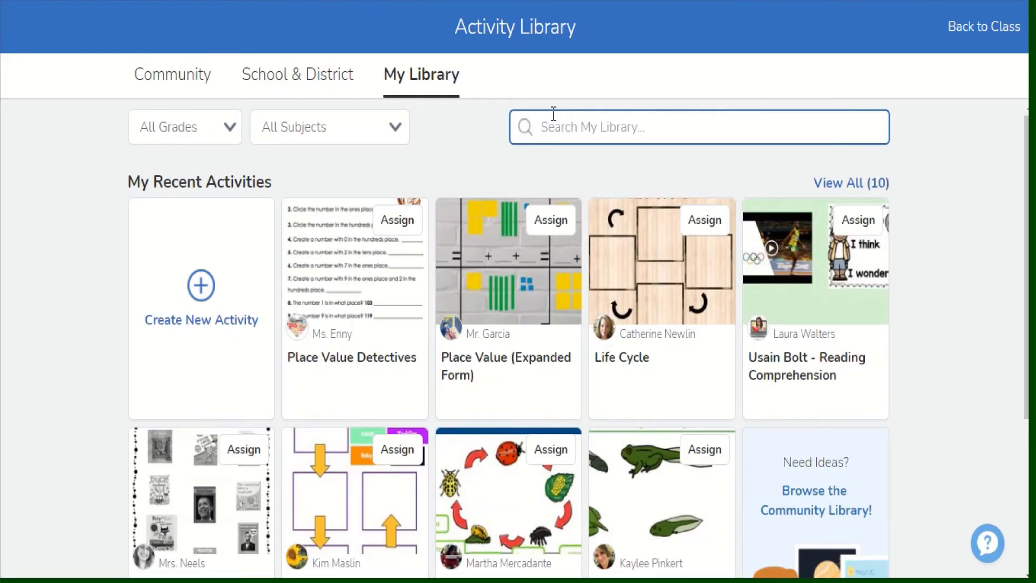
click(160, 84)
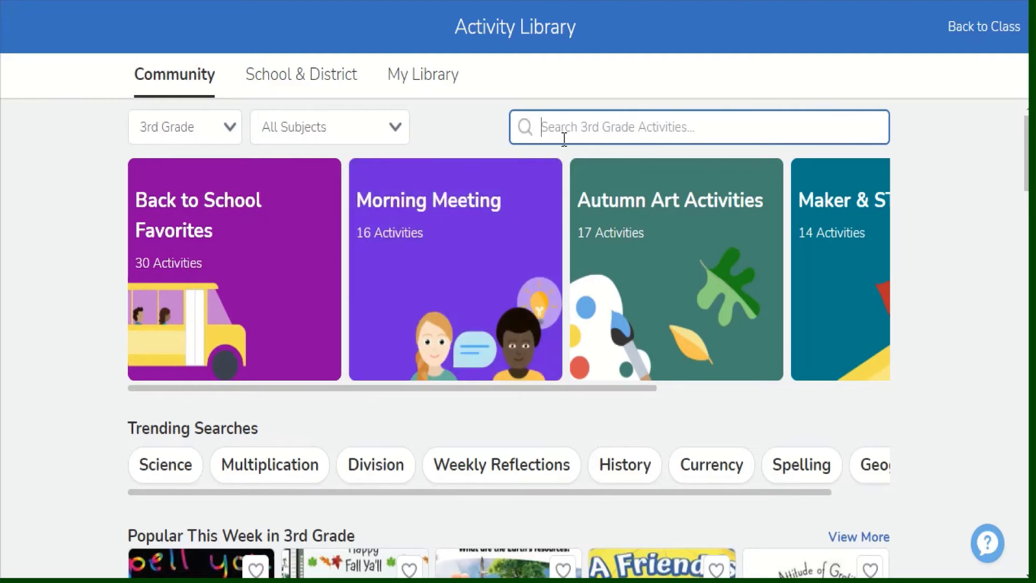
Keep the grade filter at 3rd Grade and set the subject filter to Math.
click(229, 129)
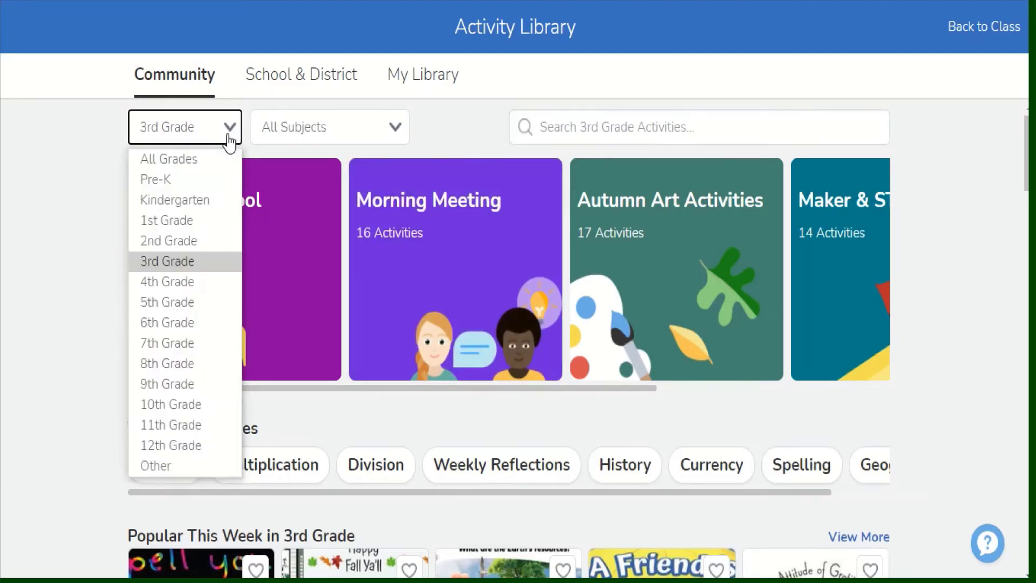
click(229, 139)
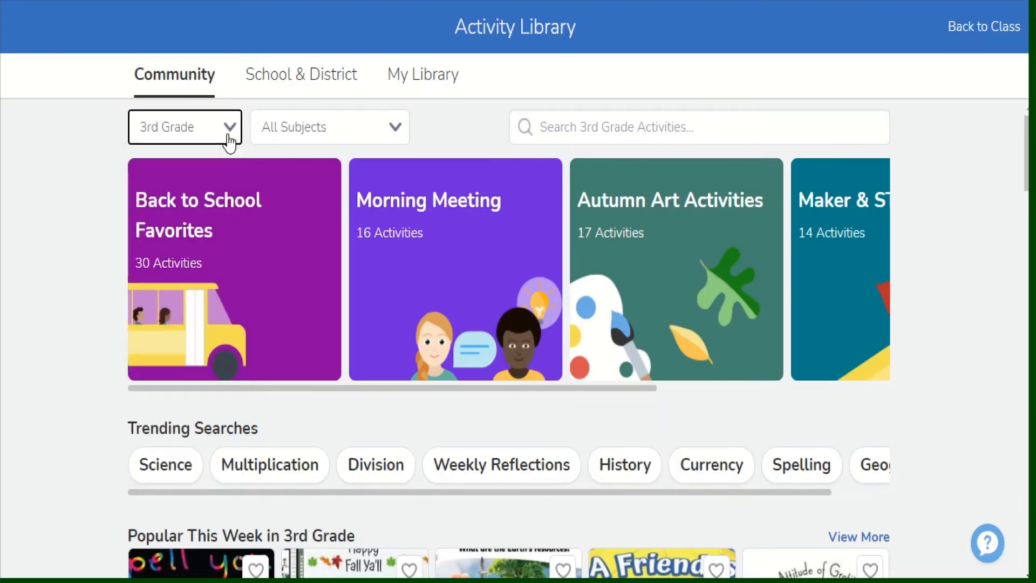
click(388, 132)
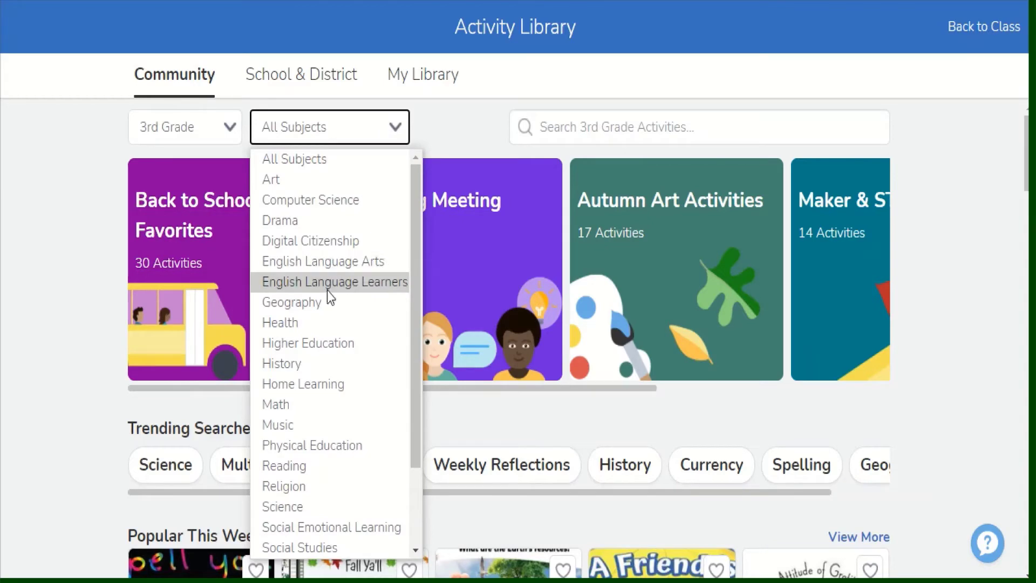
click(303, 408)
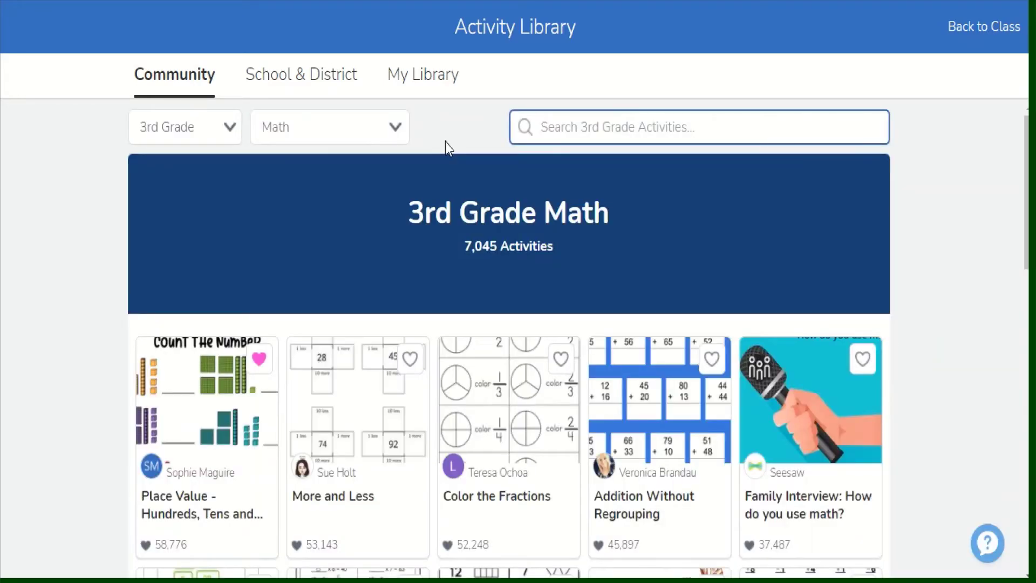
Search the 3rd Grade Math activities for 'place value' and scroll the results.
click(584, 131)
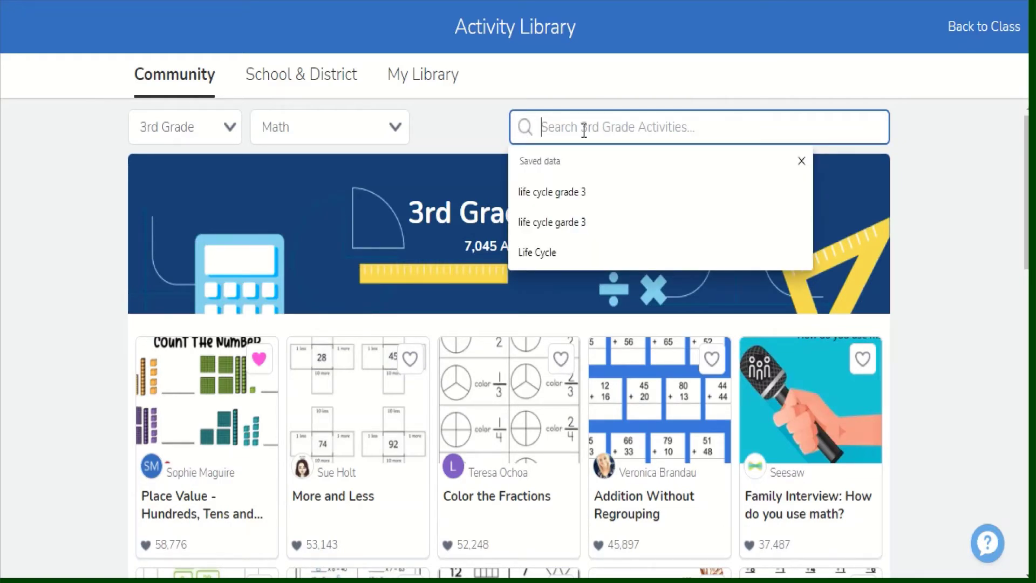
text(place value)
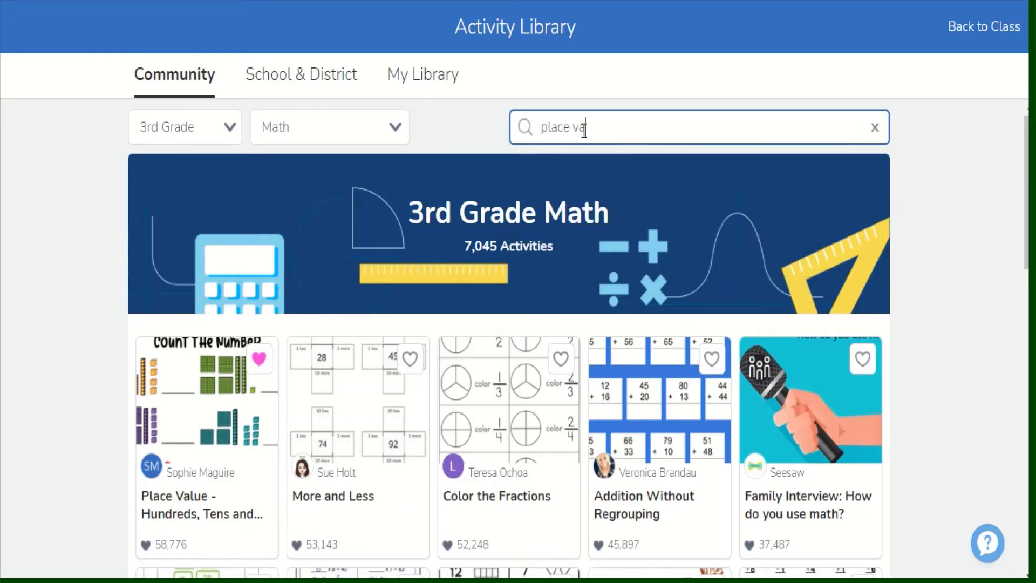
key(Return)
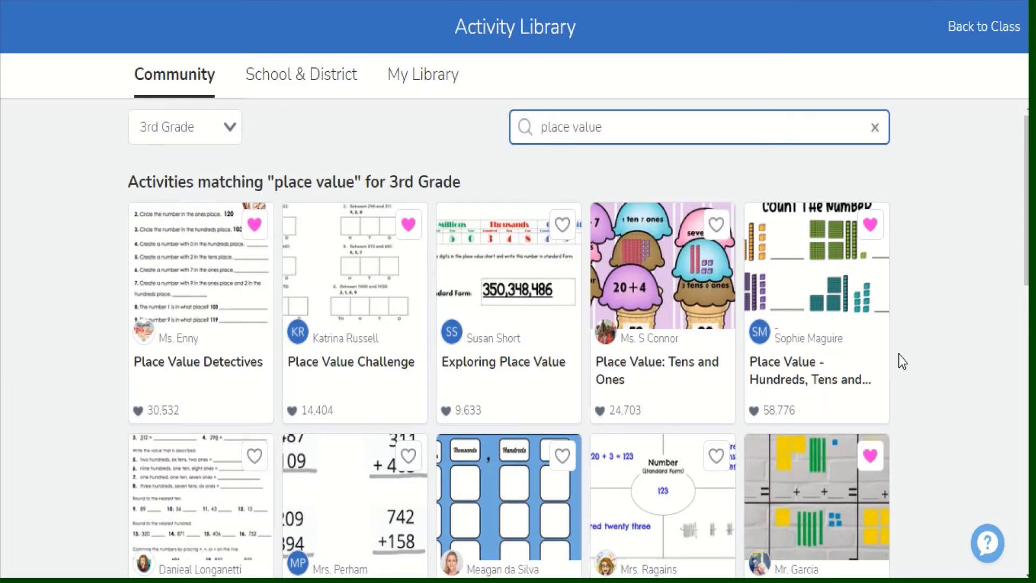
scroll(899, 358, down, 5)
scroll(902, 360, up, 5)
scroll(902, 360, down, 5)
scroll(902, 360, up, 5)
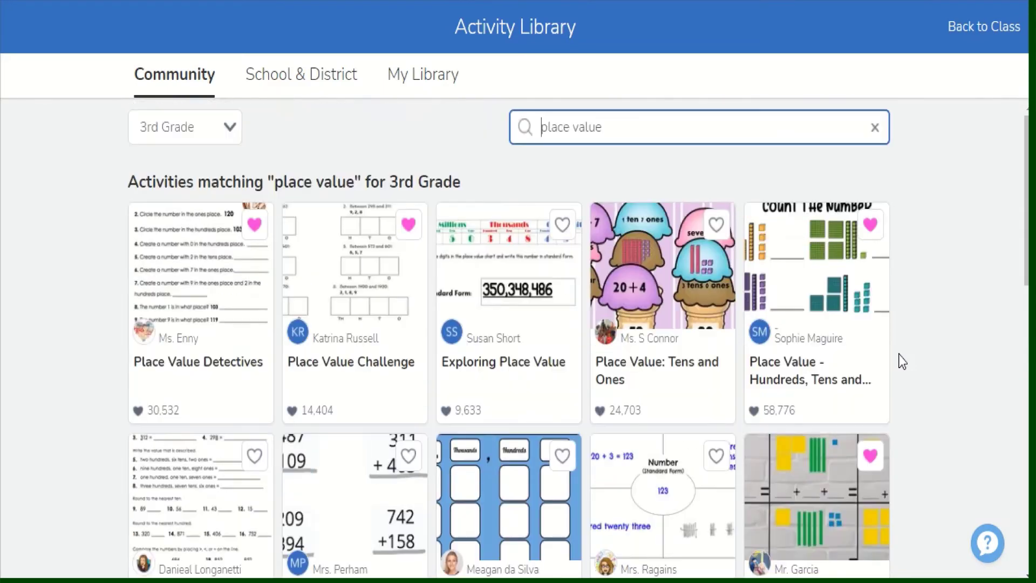
Open the 'Place Value - Hundreds, Tens and Ones' activity and scroll through its details.
click(793, 306)
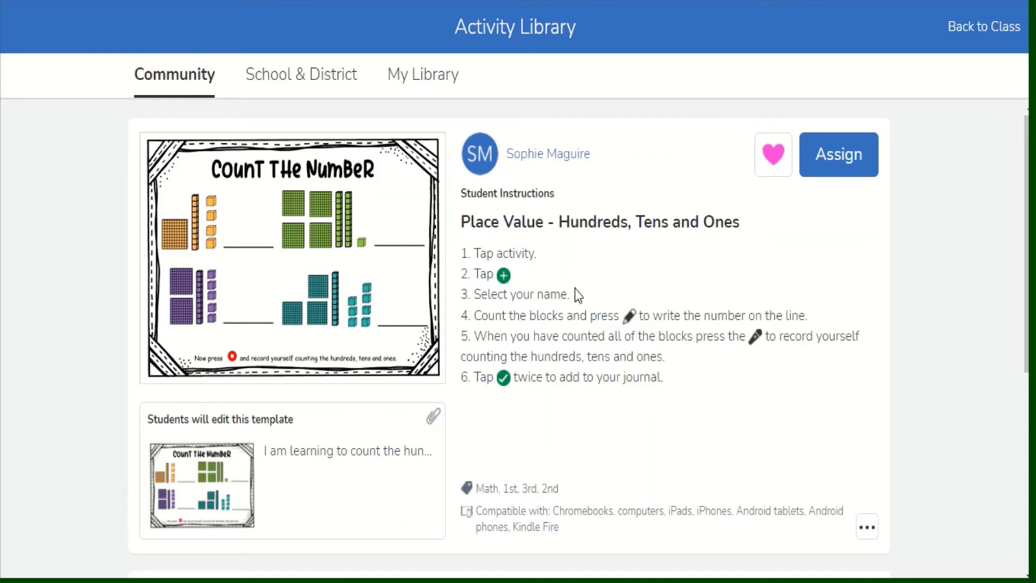
scroll(575, 289, down, 5)
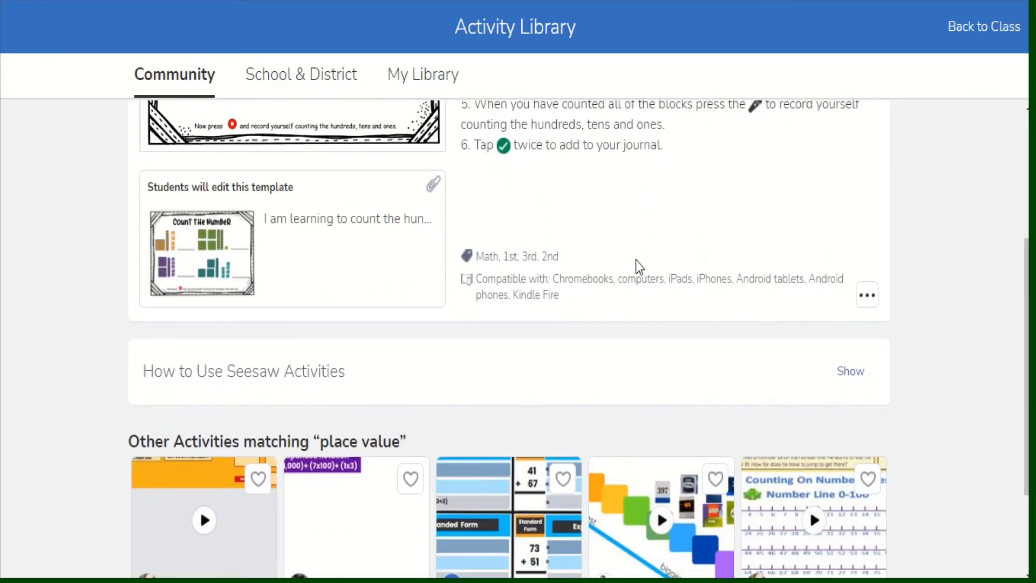
scroll(635, 260, down, 1)
scroll(636, 260, up, 6)
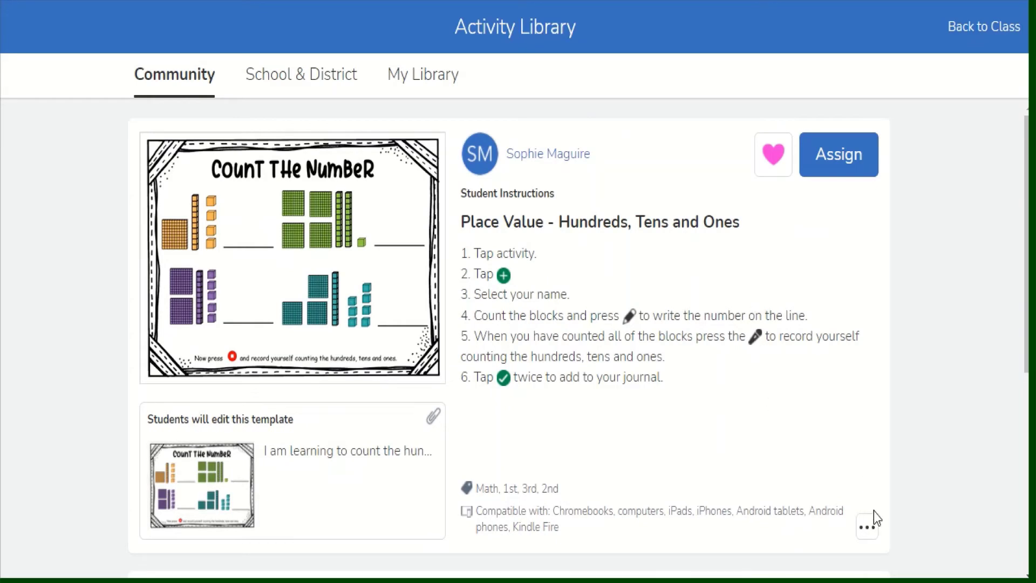
scroll(828, 468, down, 2)
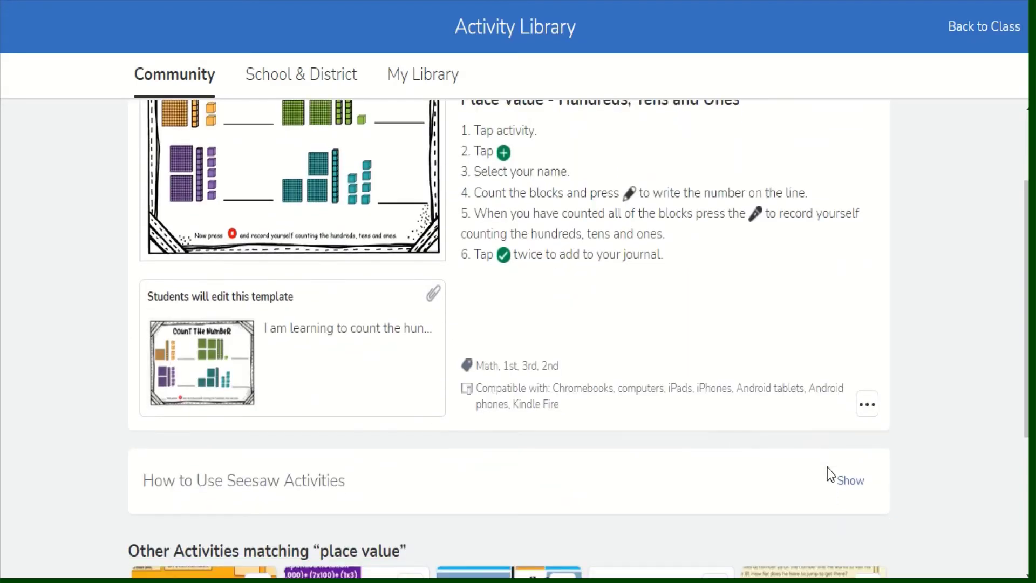
Look over the activity's extra options menu, then go back to the class.
click(865, 405)
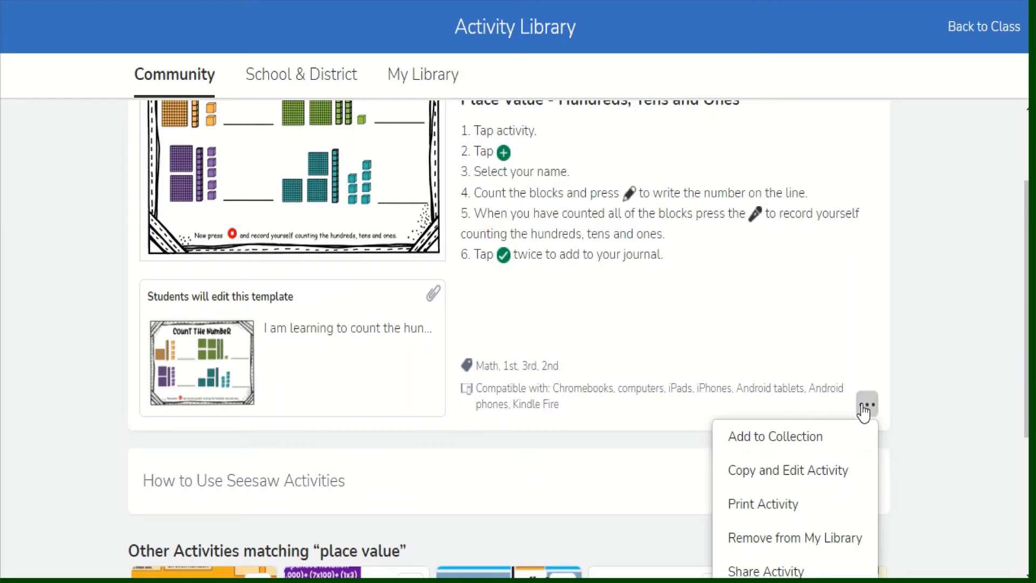
scroll(863, 411, down, 1)
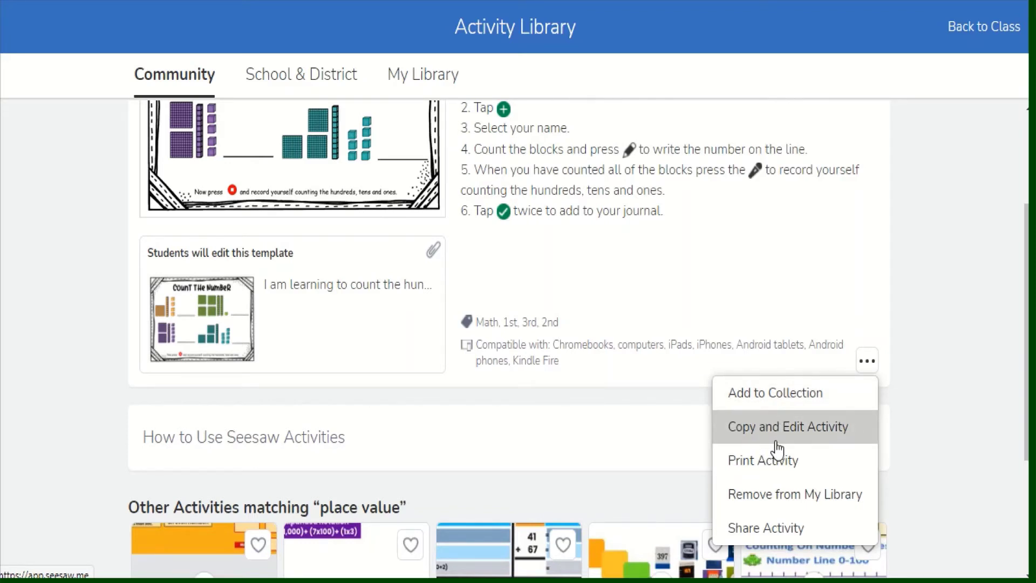
scroll(800, 283, up, 3)
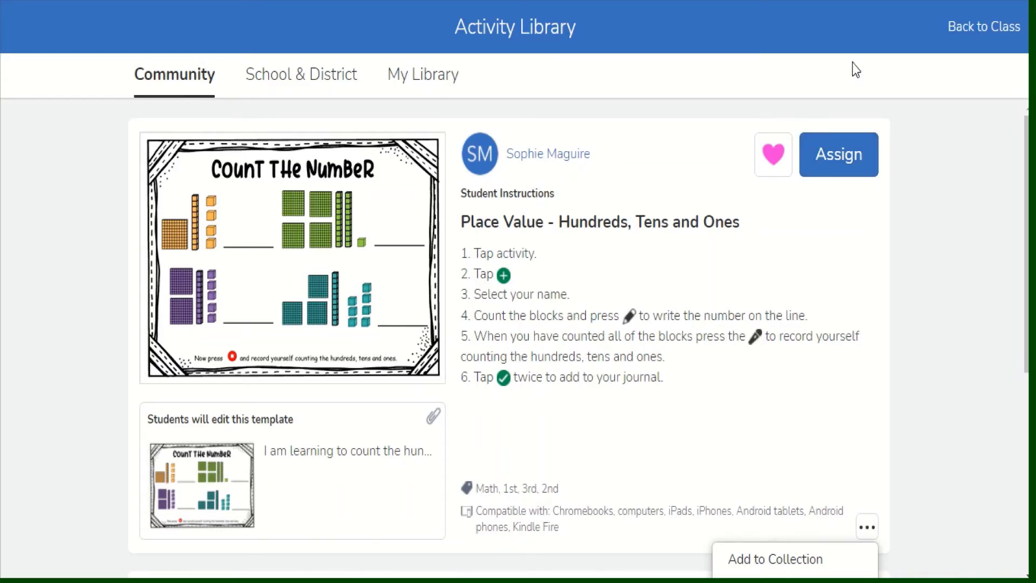
click(972, 27)
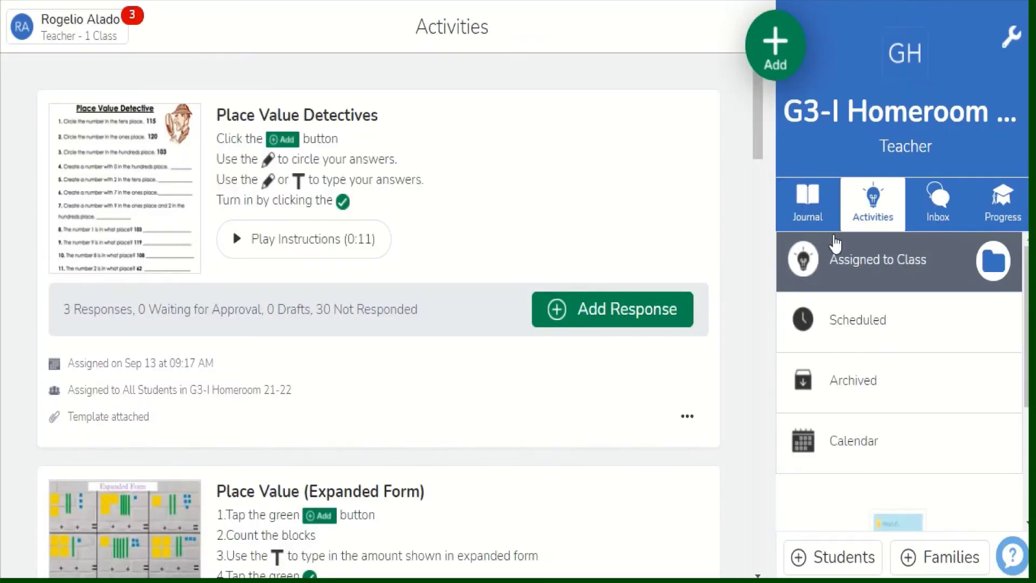
From the class Activities list, open the Place Value Detectives responses.
click(870, 220)
scroll(539, 197, down, 1)
scroll(540, 197, up, 1)
click(775, 44)
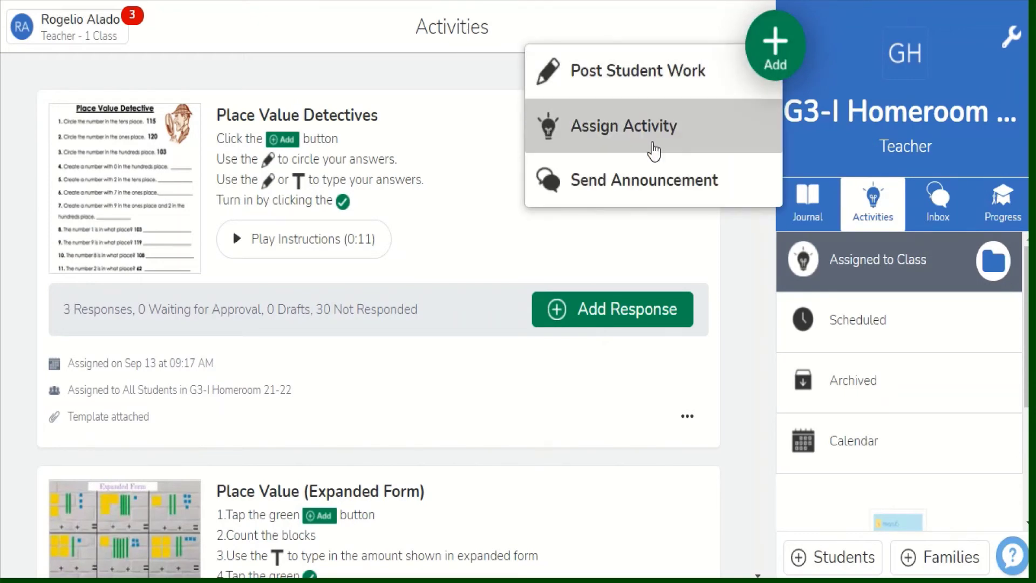
click(463, 121)
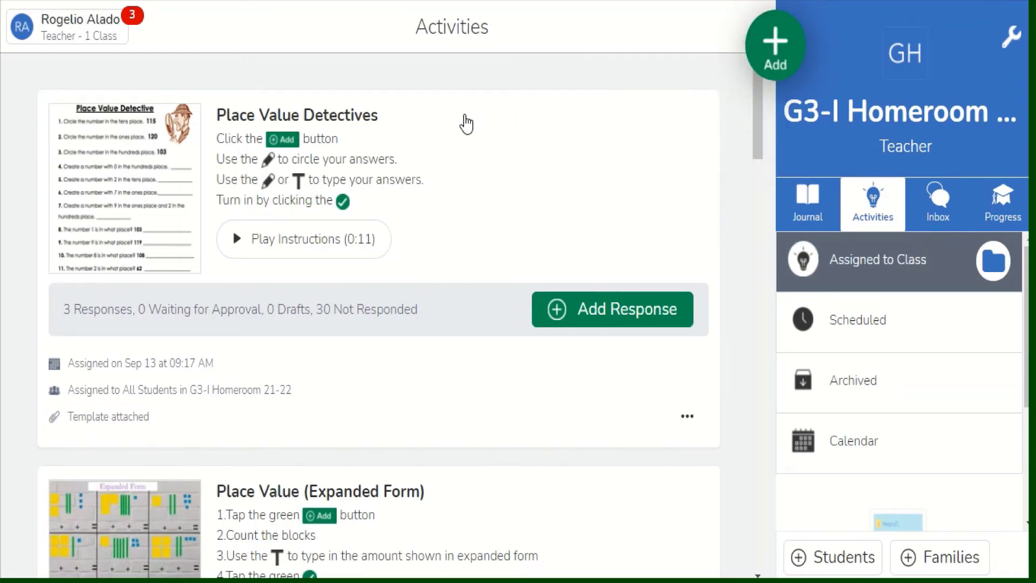
click(663, 170)
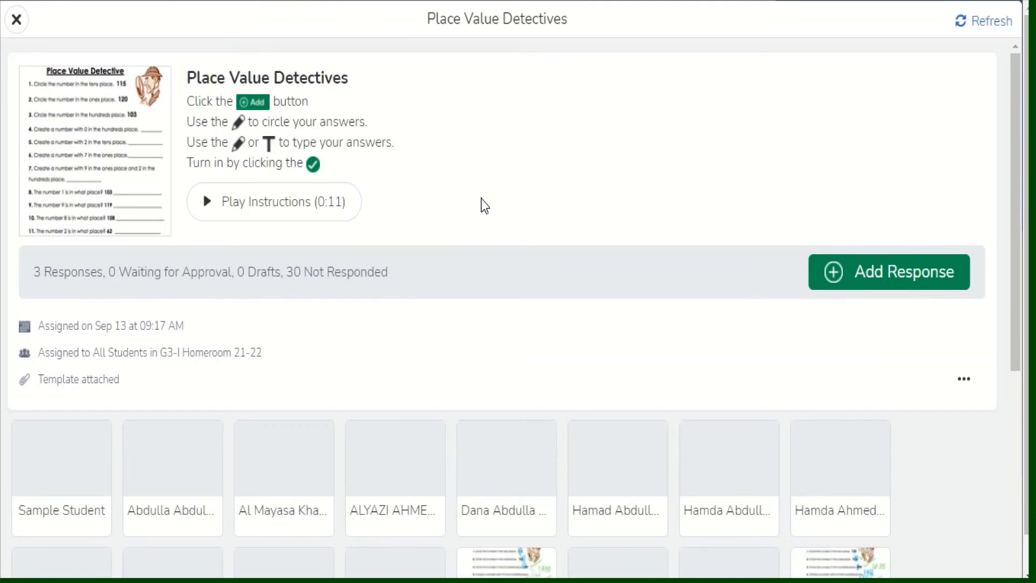
Scroll the Place Value Detectives responses (3 in, 30 not responded), then close the view.
scroll(484, 206, down, 1)
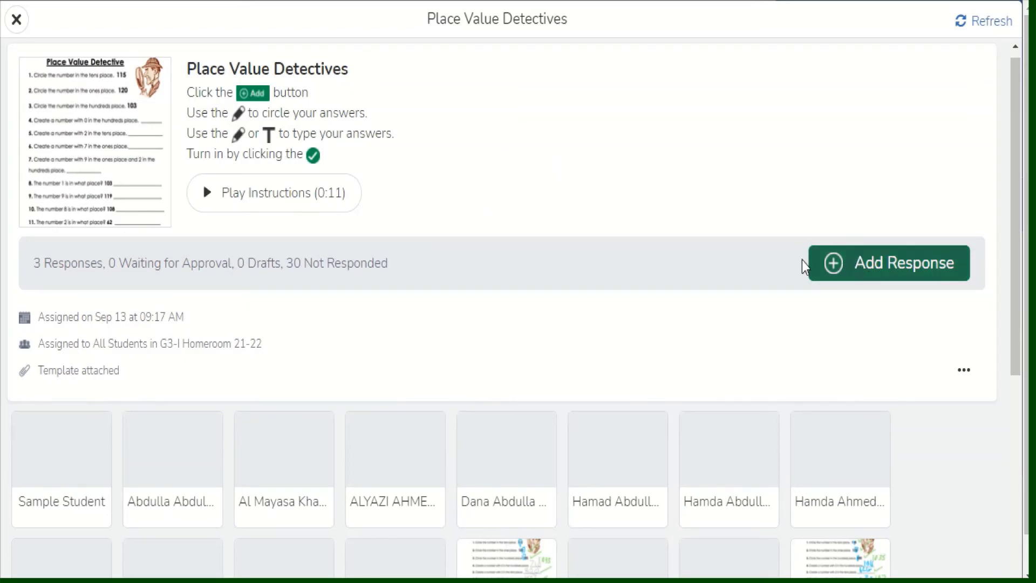
scroll(689, 129, up, 1)
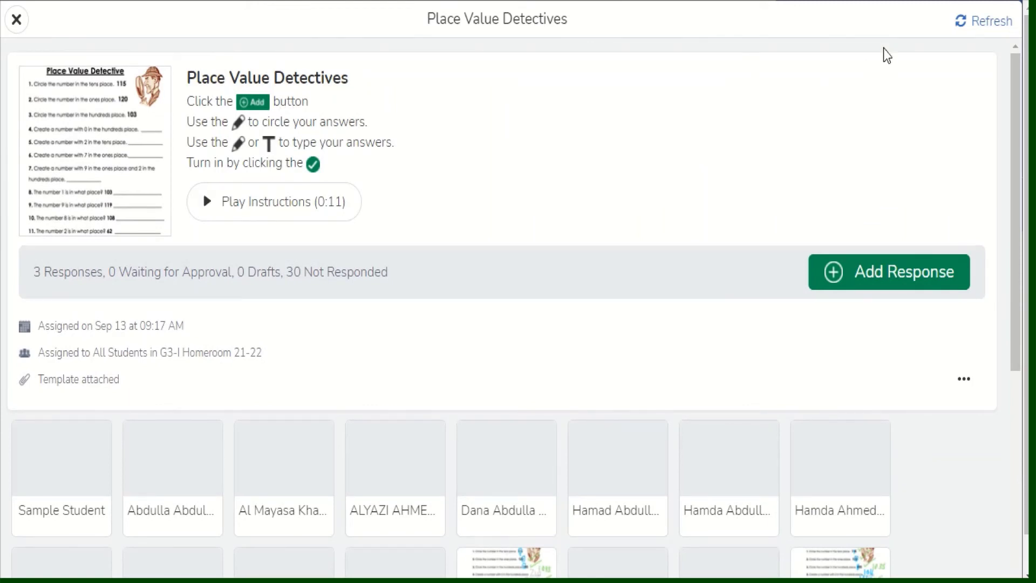
scroll(588, 176, down, 8)
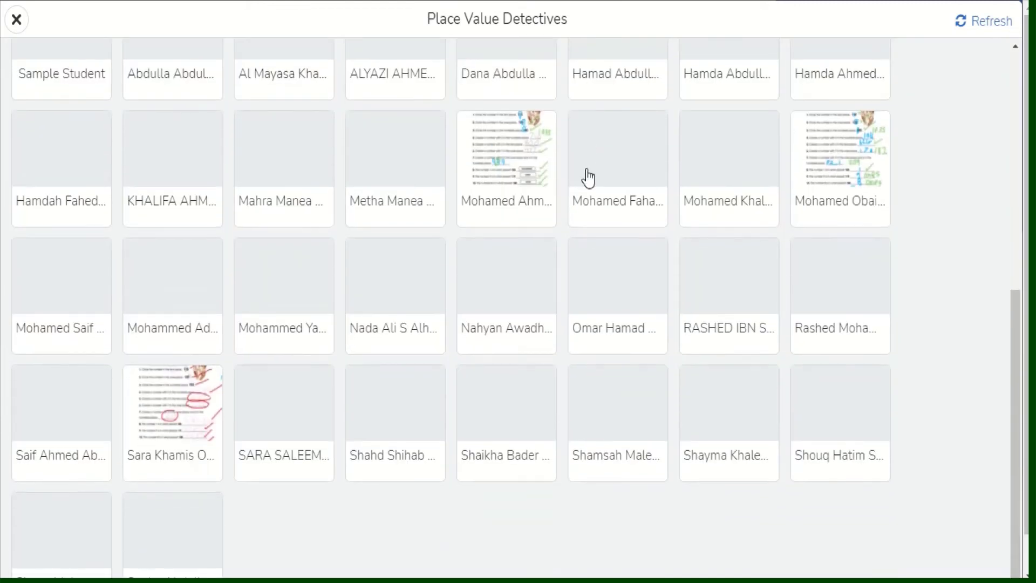
scroll(588, 176, up, 8)
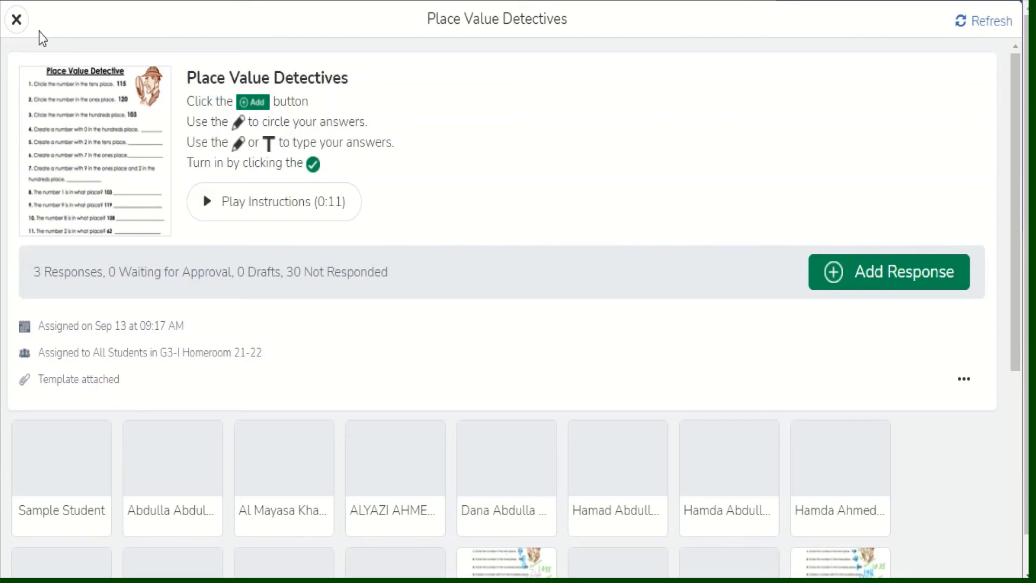
click(18, 22)
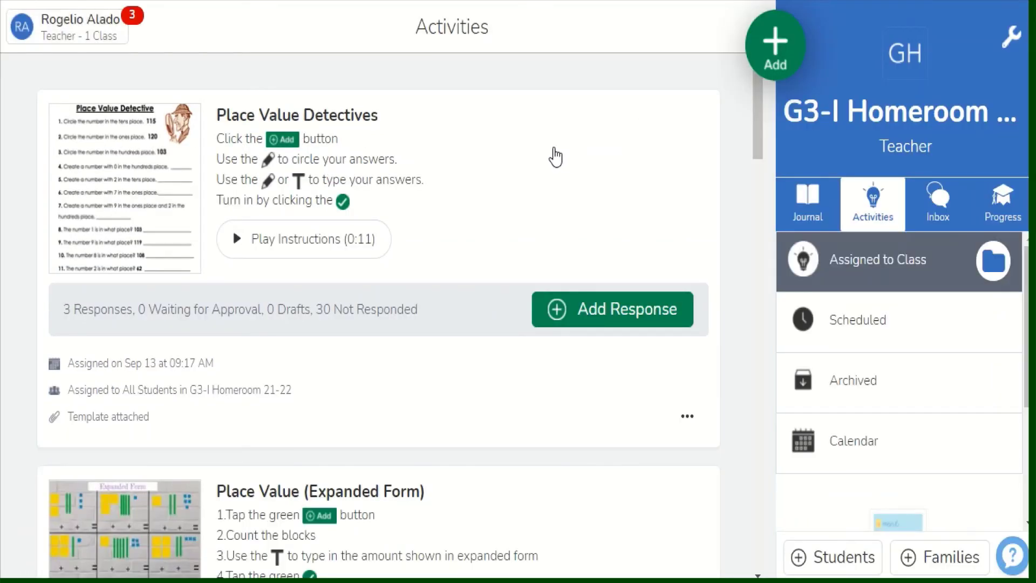
View the class Progress grid, then switch to the Journal with its 39 posts.
click(993, 204)
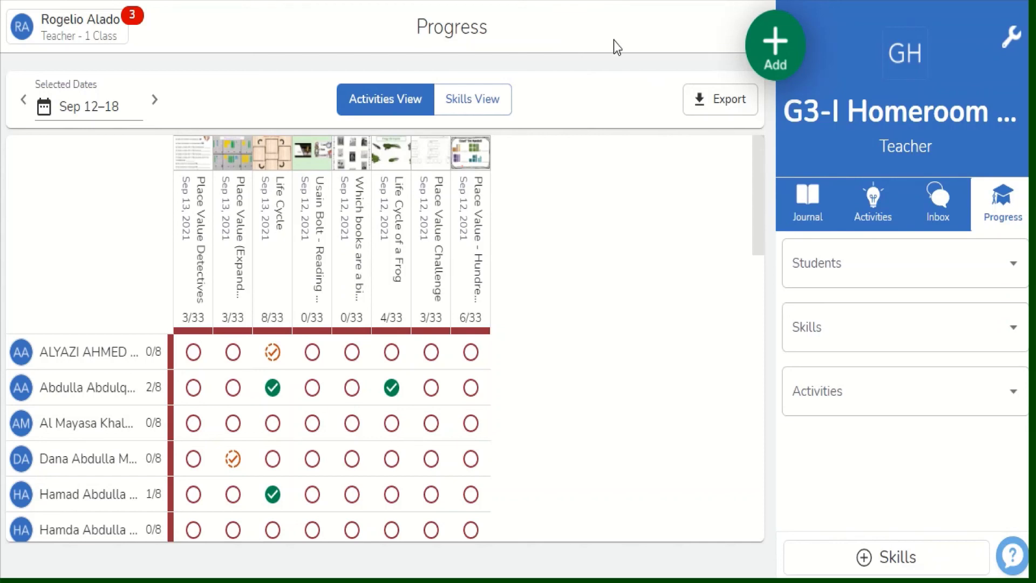
click(800, 209)
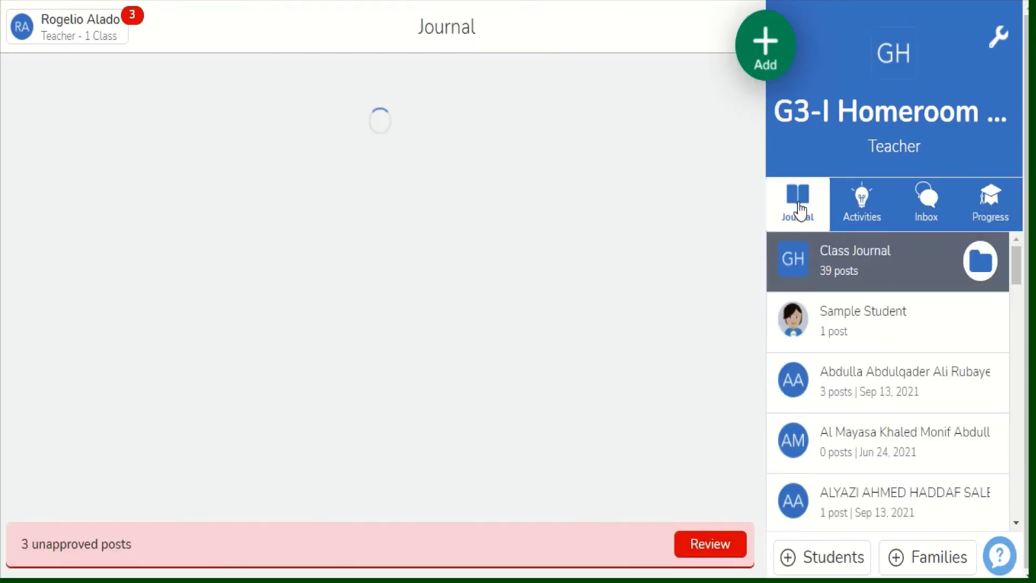